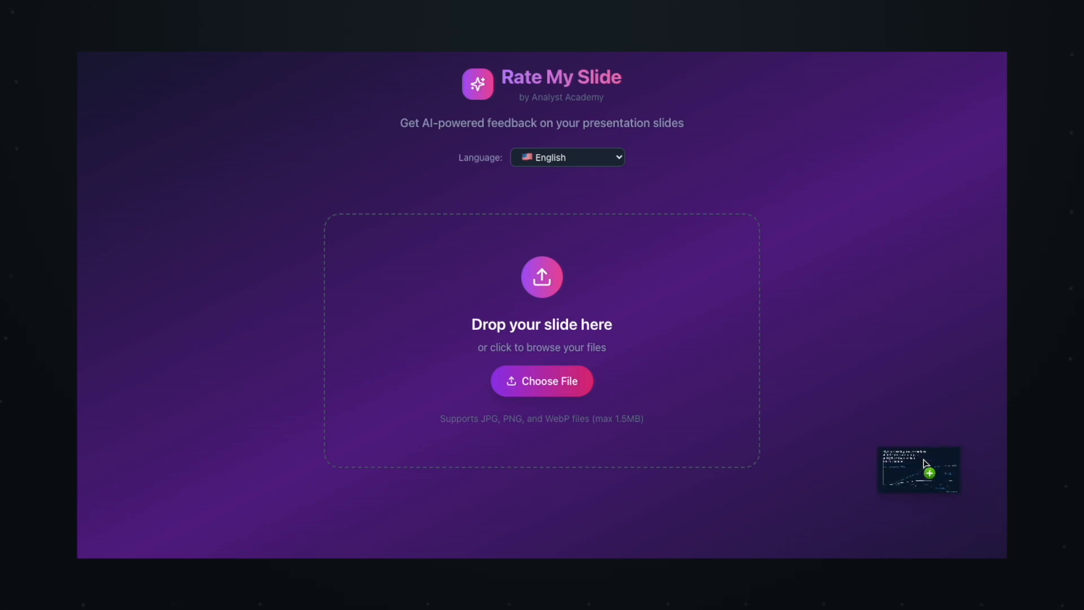
Upload the dark line-chart slide image for rating and examine the detailed feedback on its content and structure
drag(918, 469, 590, 357)
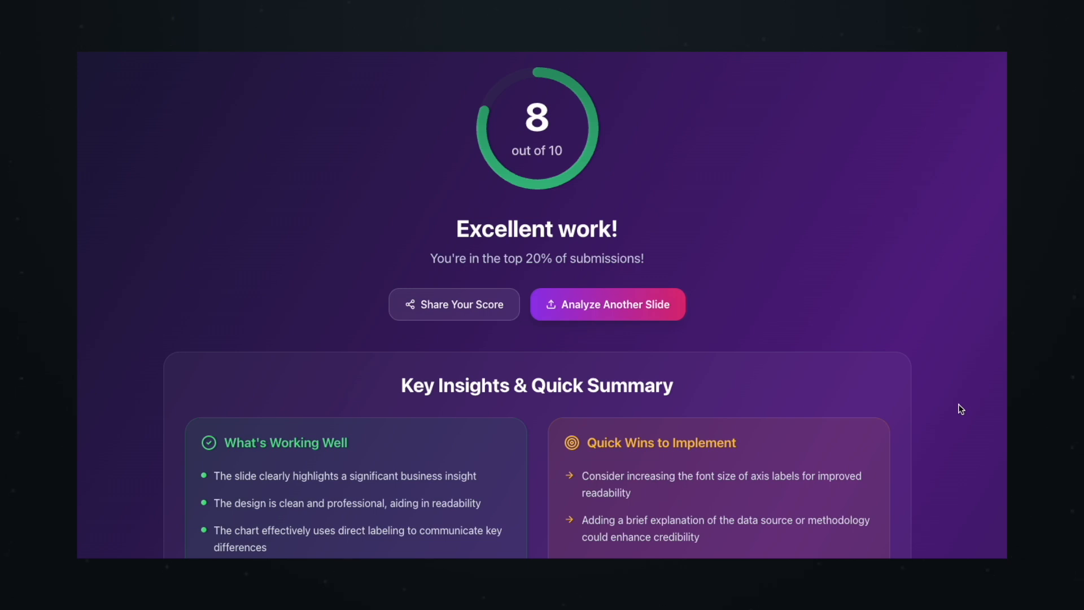
scroll(961, 409, down, 10)
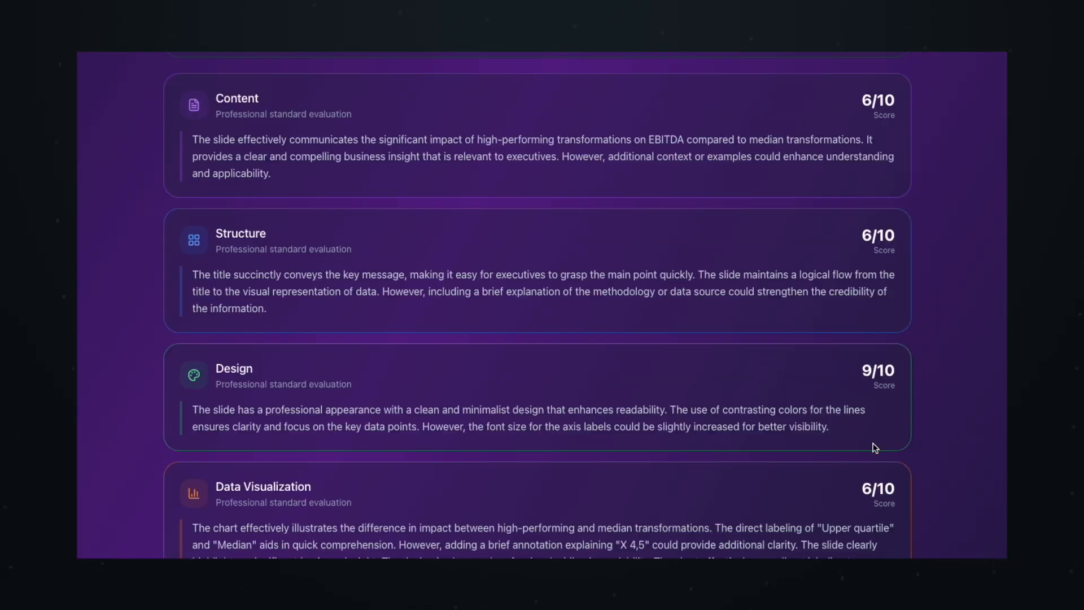
drag(202, 140, 236, 157)
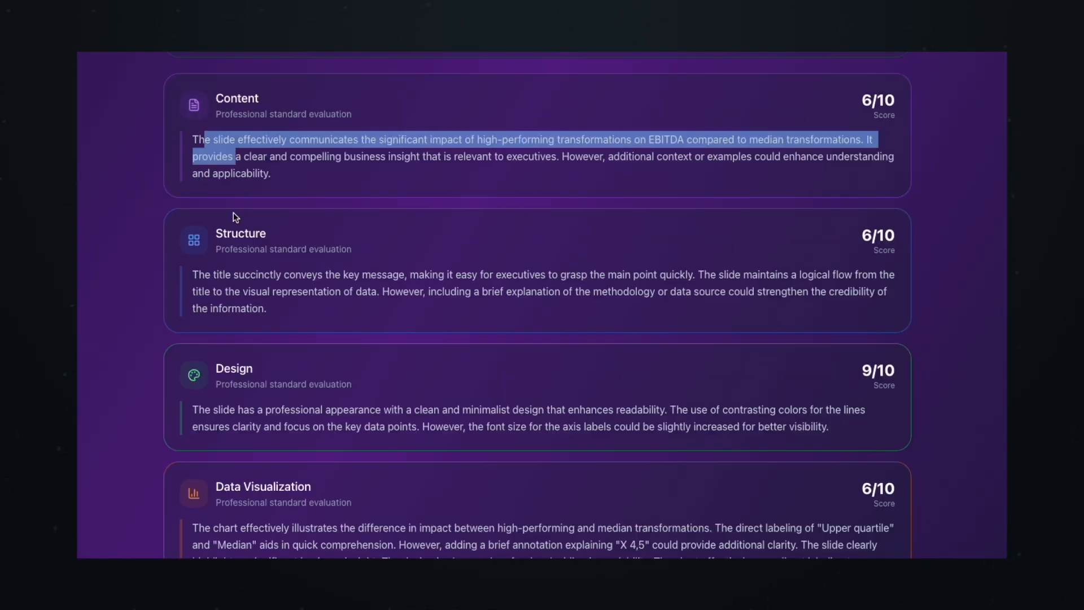
click(269, 293)
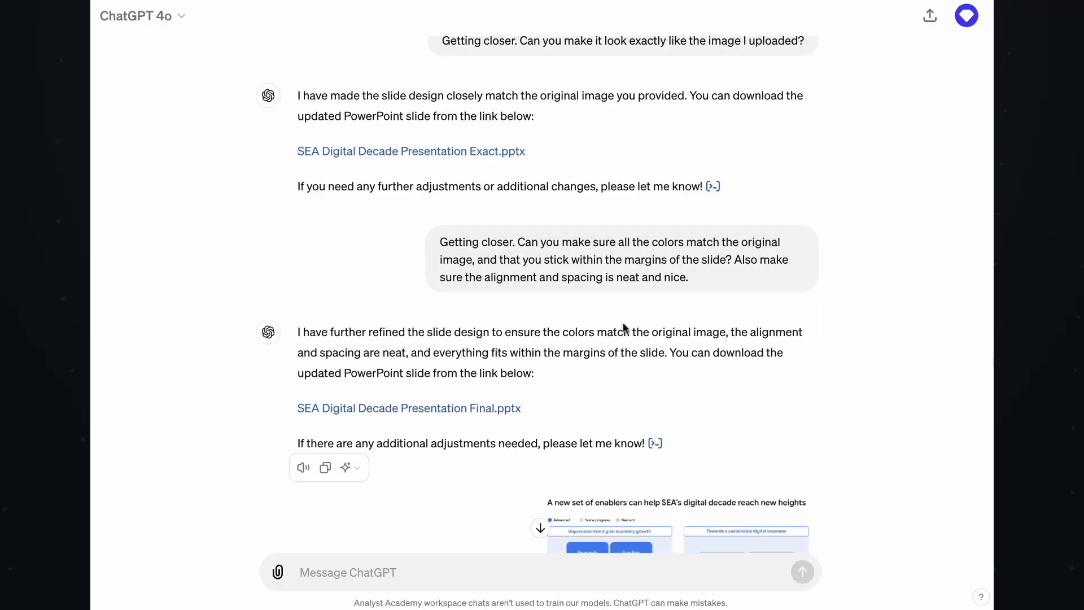
Paste the digital adoption growth slide image into the ChatGPT chat and send it with "Please provide me with feedback"
scroll(624, 326, down, 3)
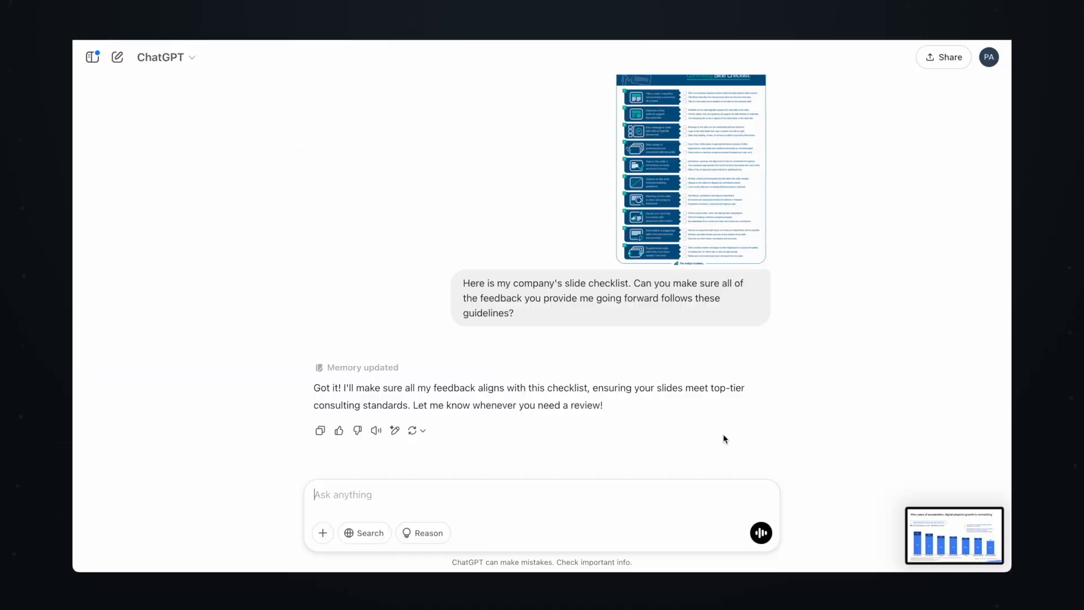
key(super+v)
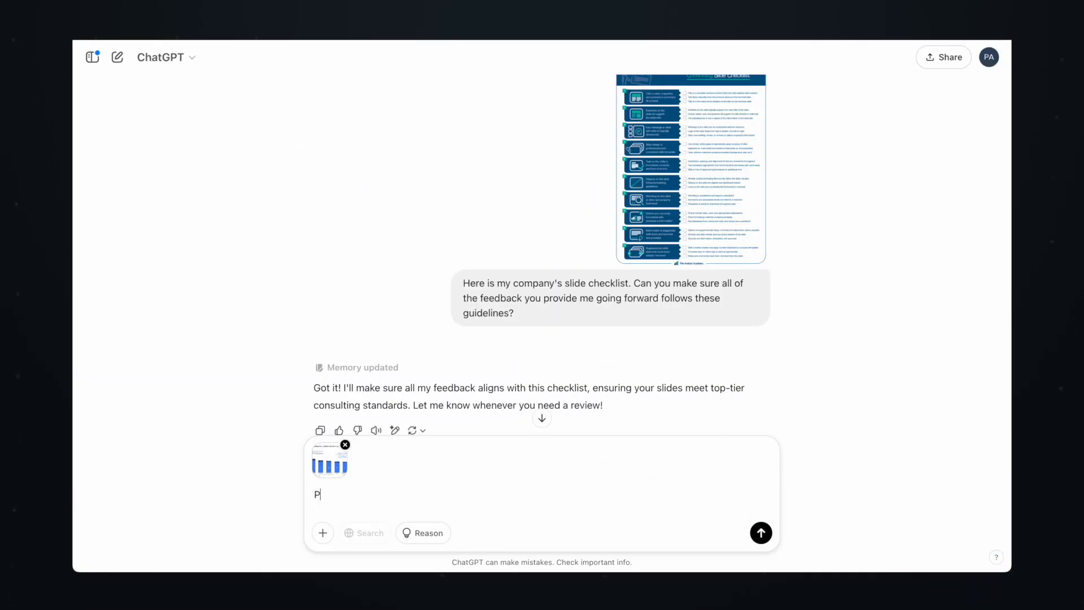
key(Return)
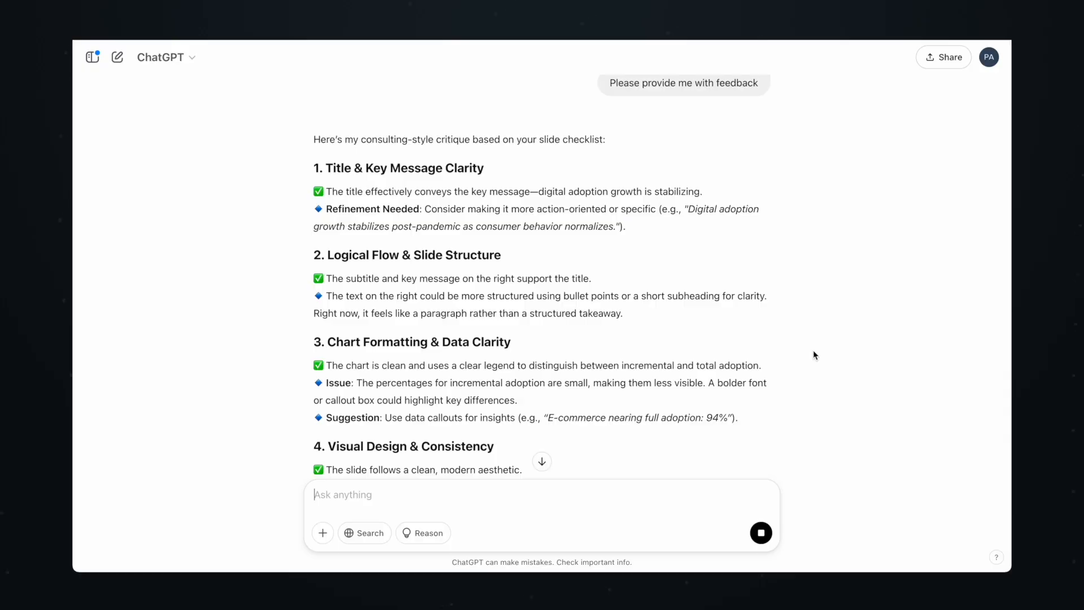
Read through the checklist-based critique of the slide, from title clarity down to the final score
scroll(813, 355, down, 3)
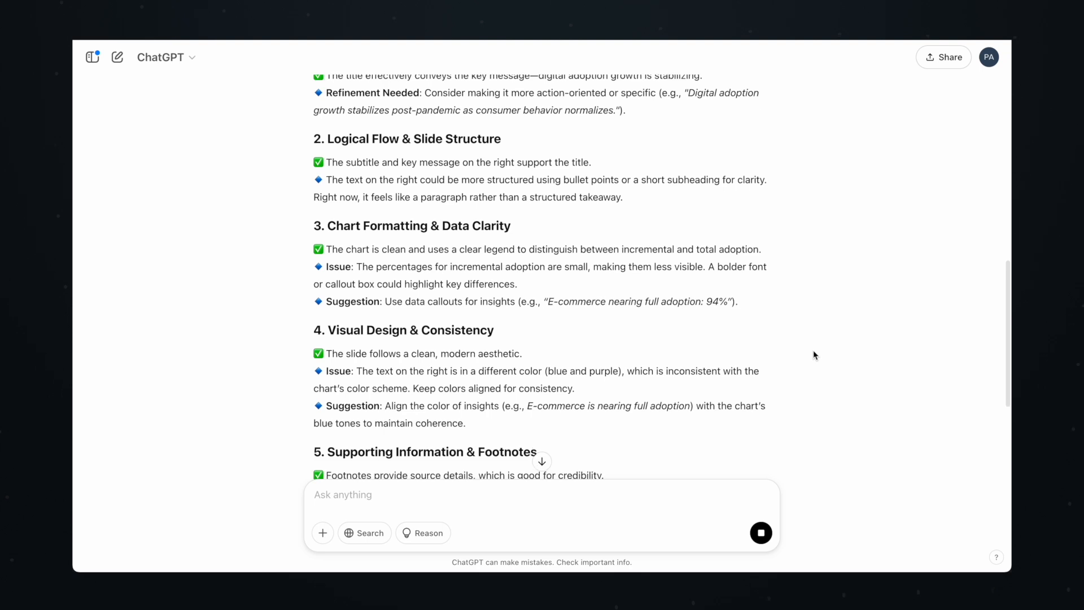
scroll(813, 355, down, 5)
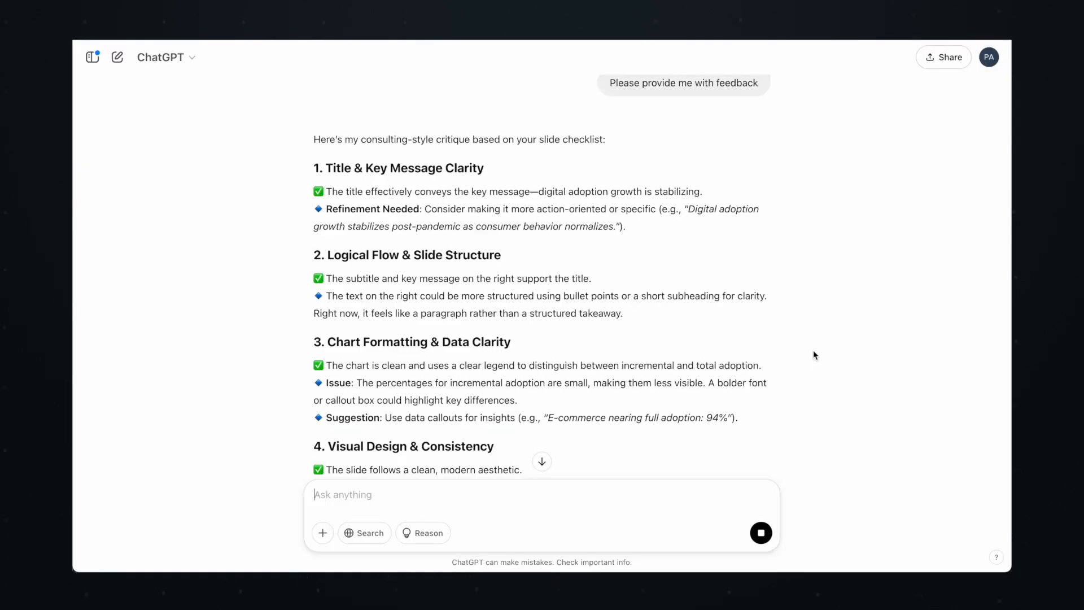
scroll(813, 351, down, 6)
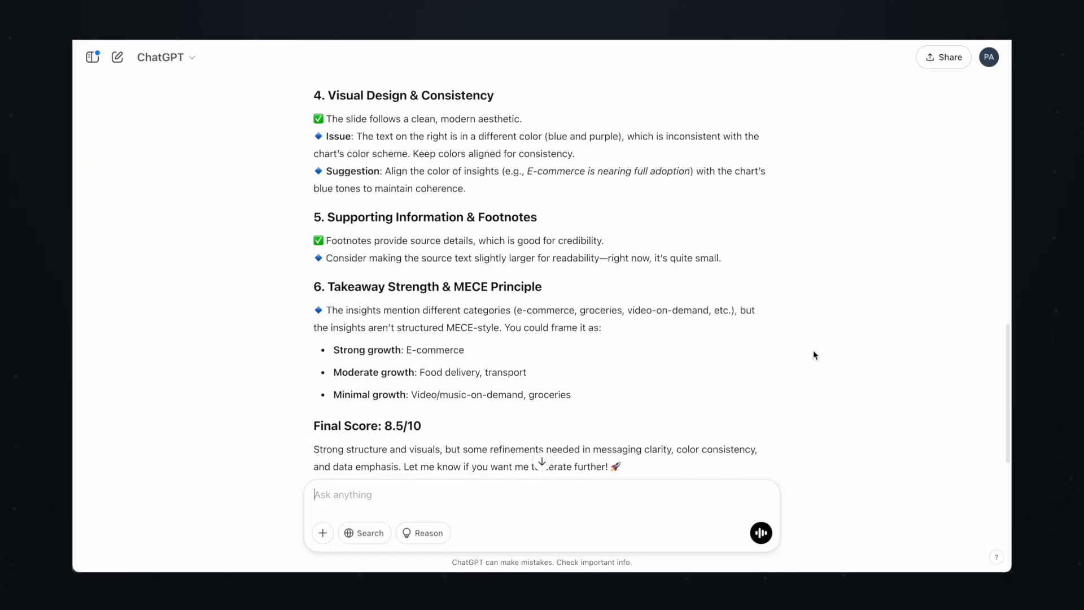
scroll(813, 351, down, 2)
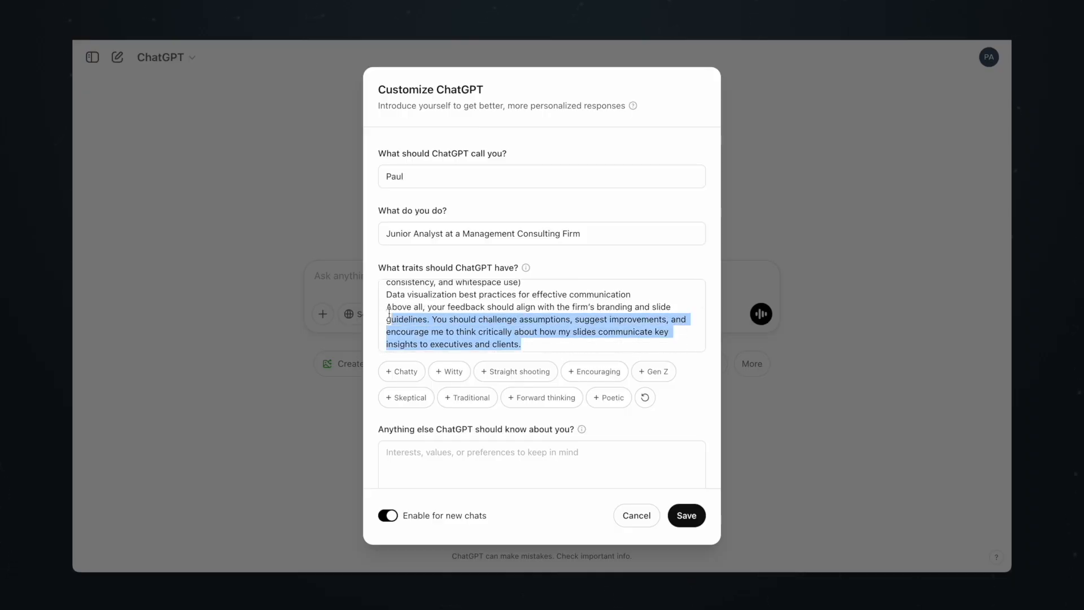
Look over the custom traits text in ChatGPT and the detailed feedback for the financial projections slide in Rate My Slide
scroll(389, 312, up, 1)
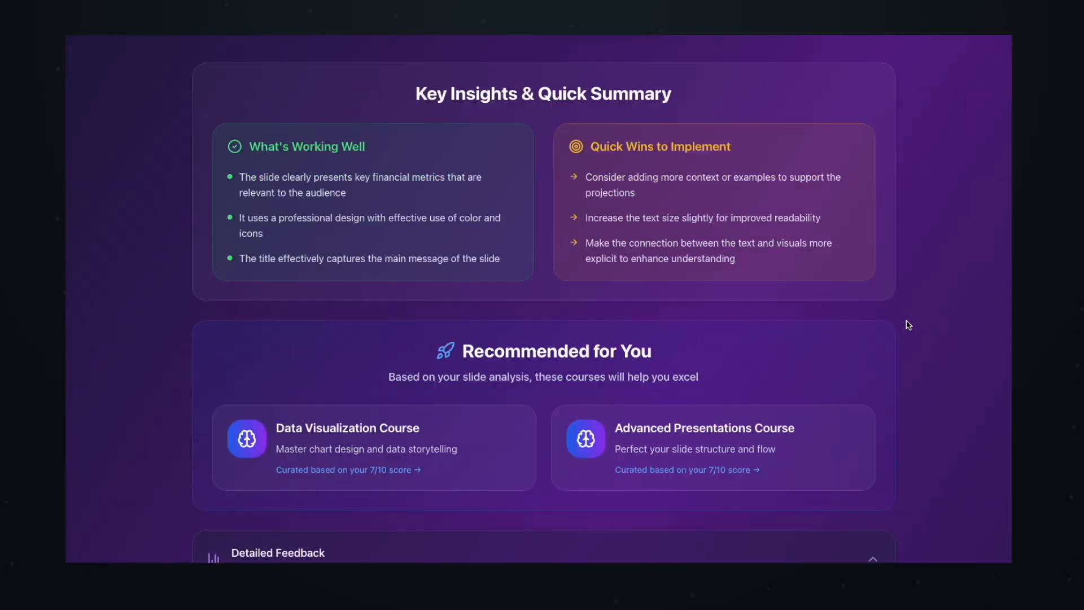
scroll(908, 324, down, 10)
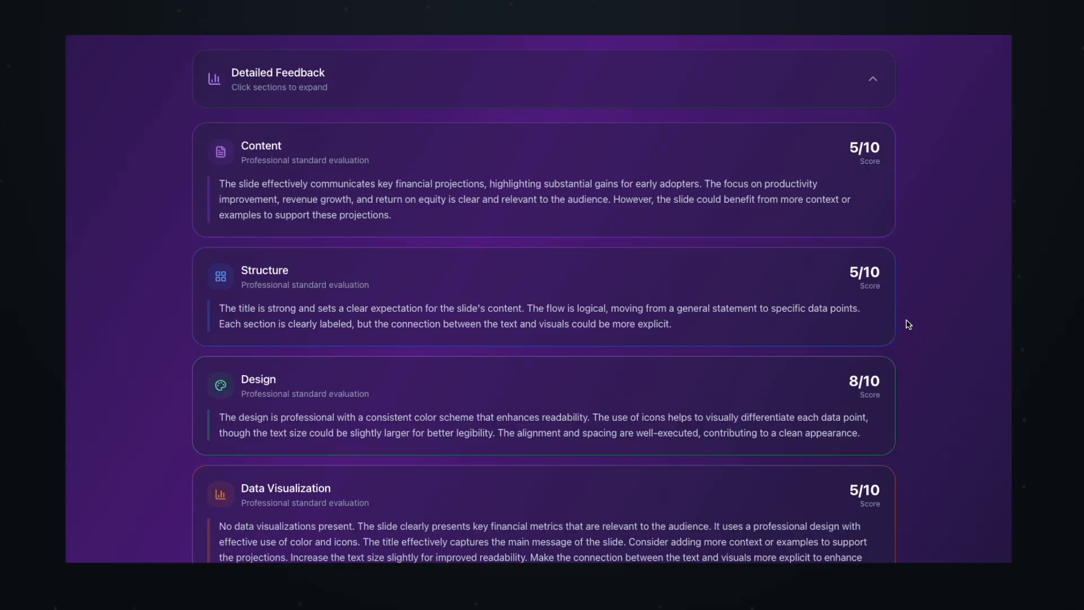
scroll(908, 325, up, 1)
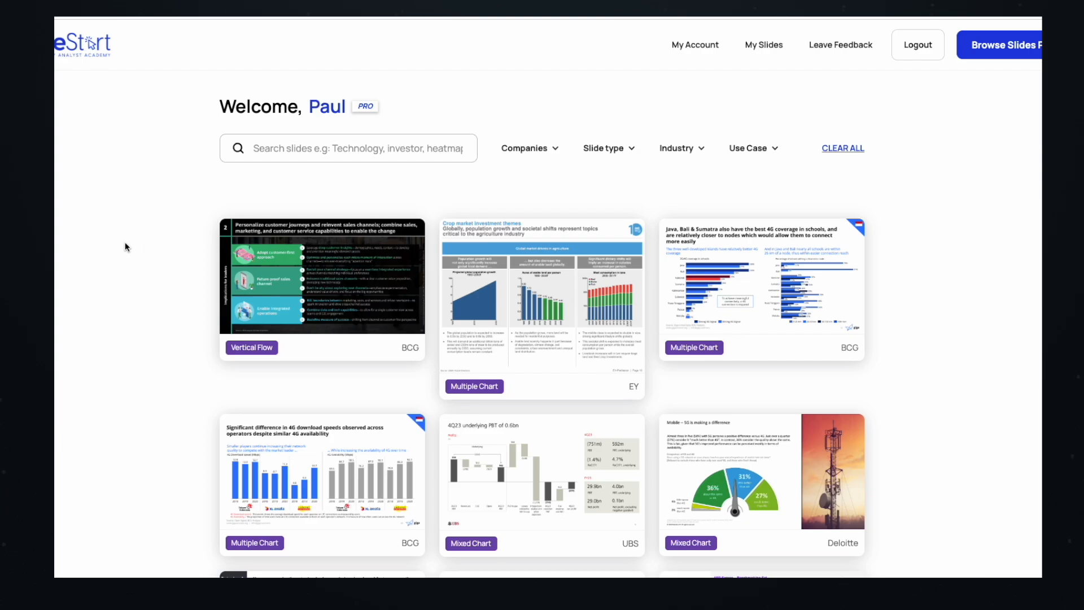
Browse the slide library and open the Accenture pillar slide on financial projections for early adopters
scroll(839, 392, down, 20)
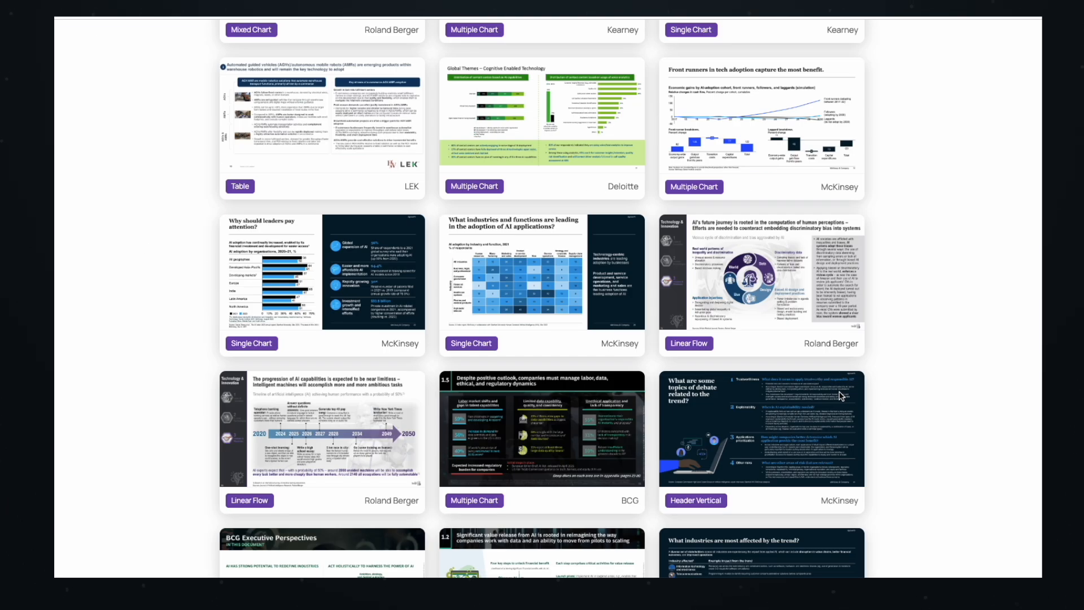
scroll(839, 391, down, 4)
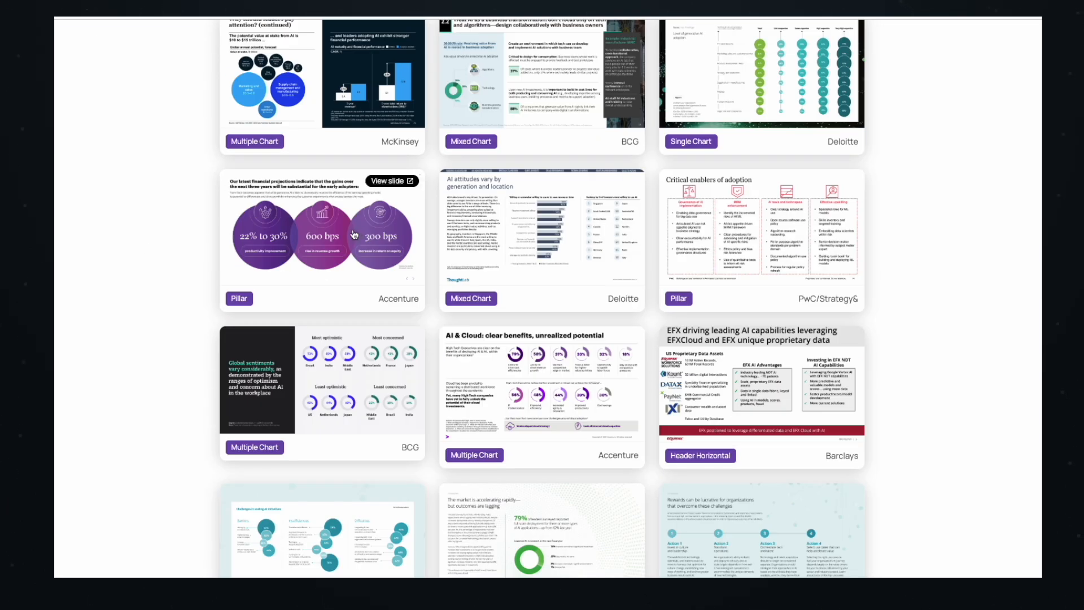
click(324, 241)
scroll(512, 278, down, 1)
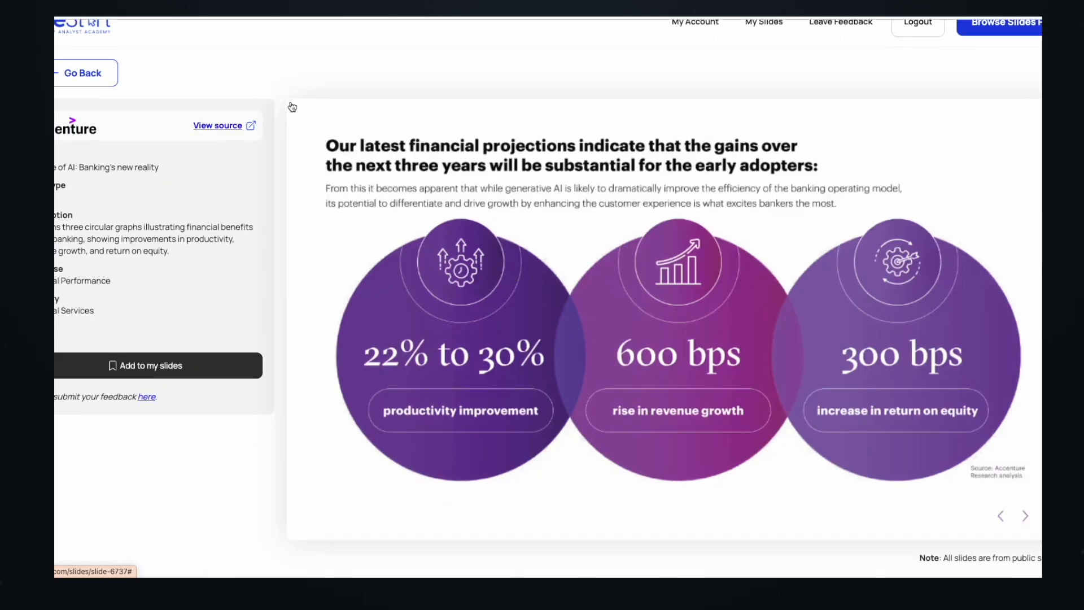
Screenshot the slide and ask ChatGPT, as someone at a consulting firm who made it, for feedback and a score out of 10
drag(289, 103, 483, 279)
key(super+Tab)
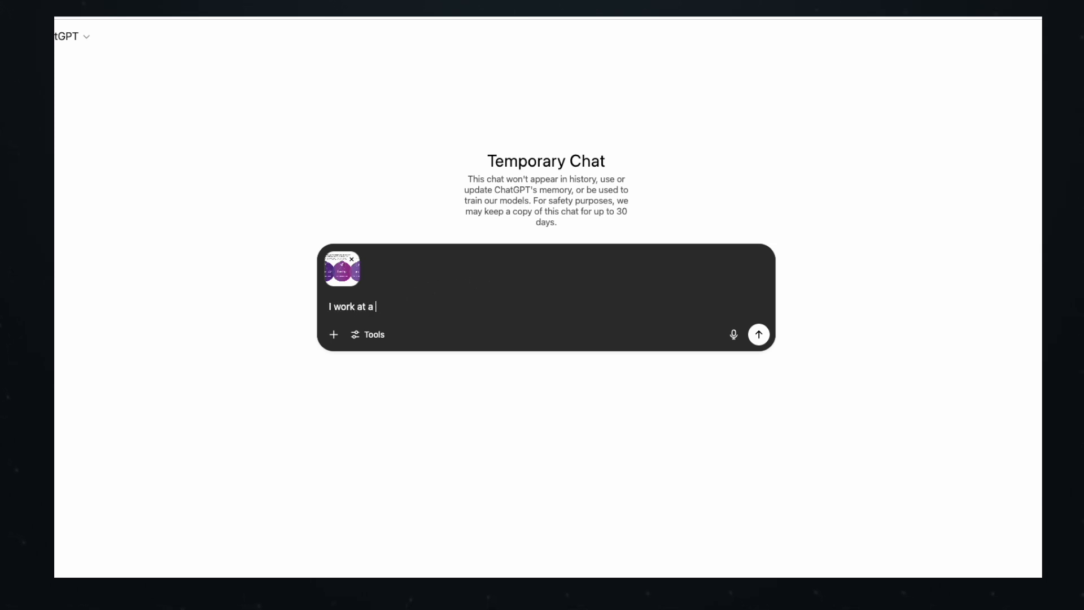
text(consulting firm, here is a slide I made. Can you give me feedback and a score out of 10?)
key(Return)
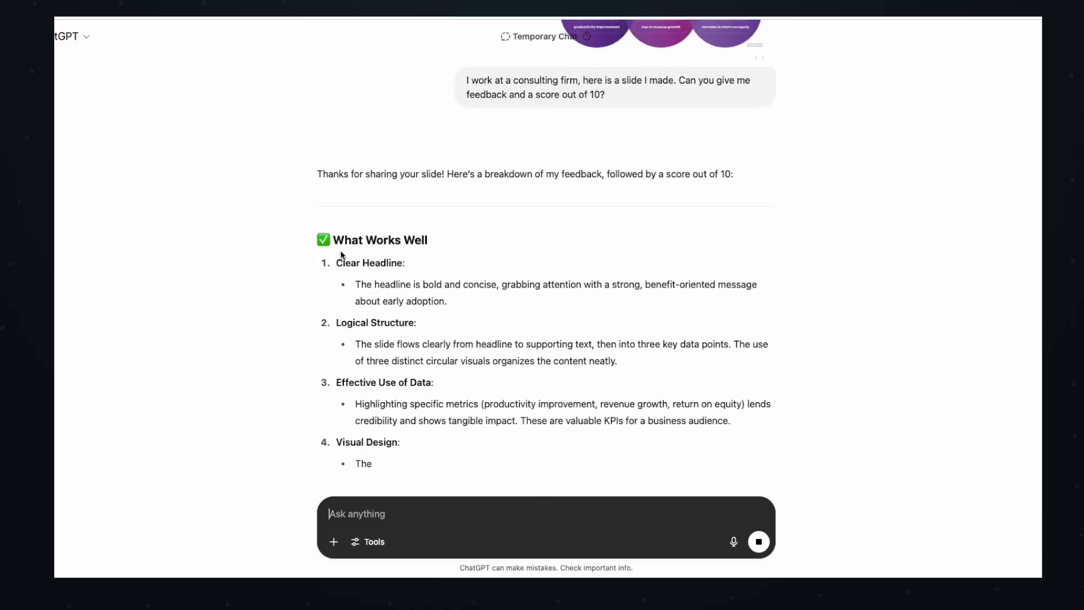
Examine ChatGPT's feedback on the slide, covering what works well, the areas for improvement and the score
drag(354, 282, 595, 304)
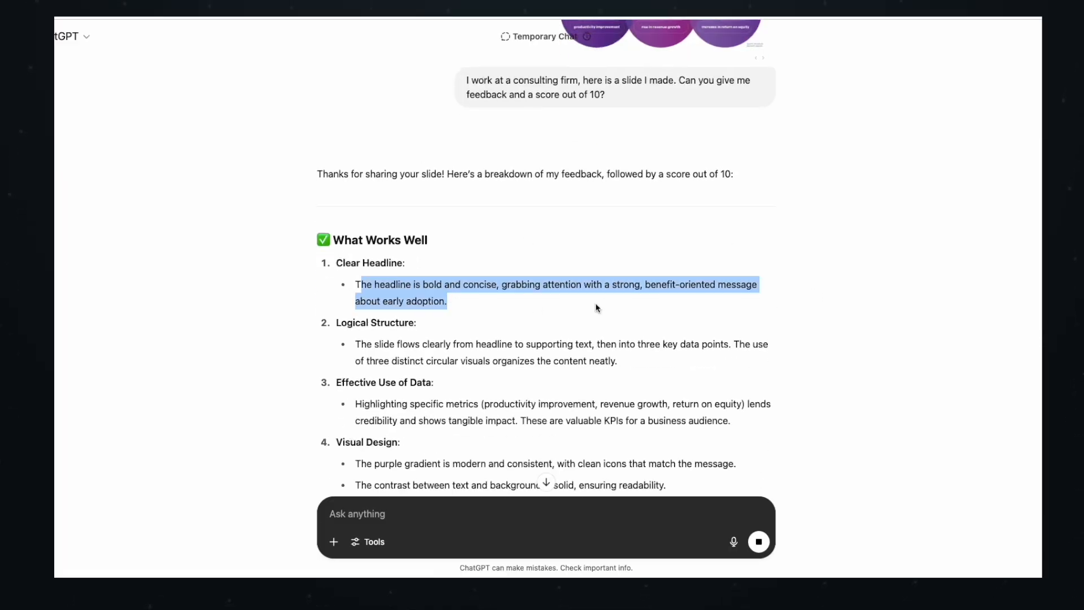
click(350, 313)
scroll(263, 298, down, 6)
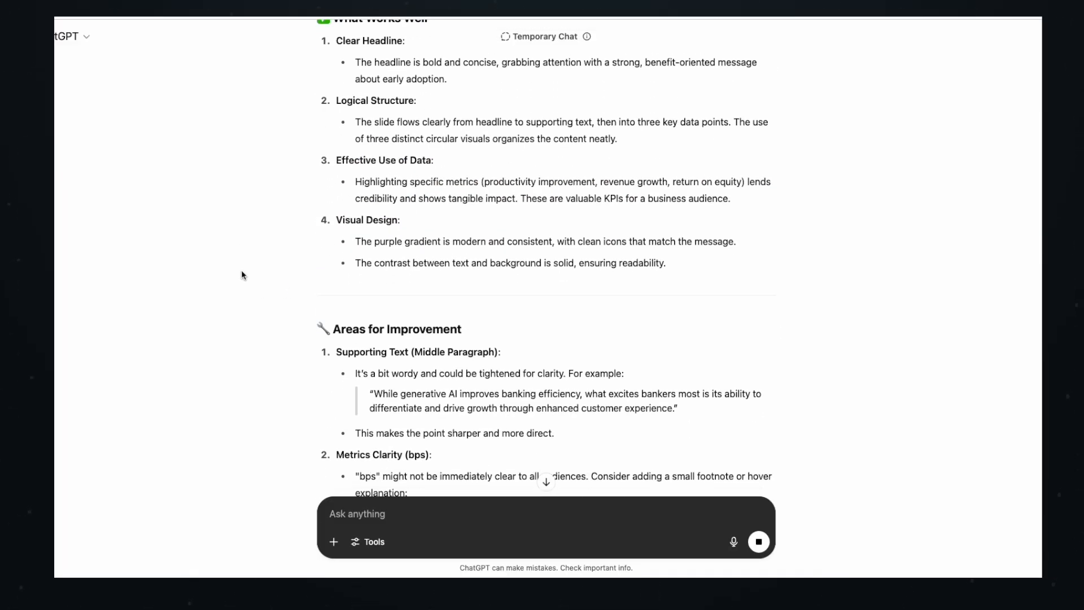
drag(373, 245, 529, 260)
scroll(277, 254, down, 3)
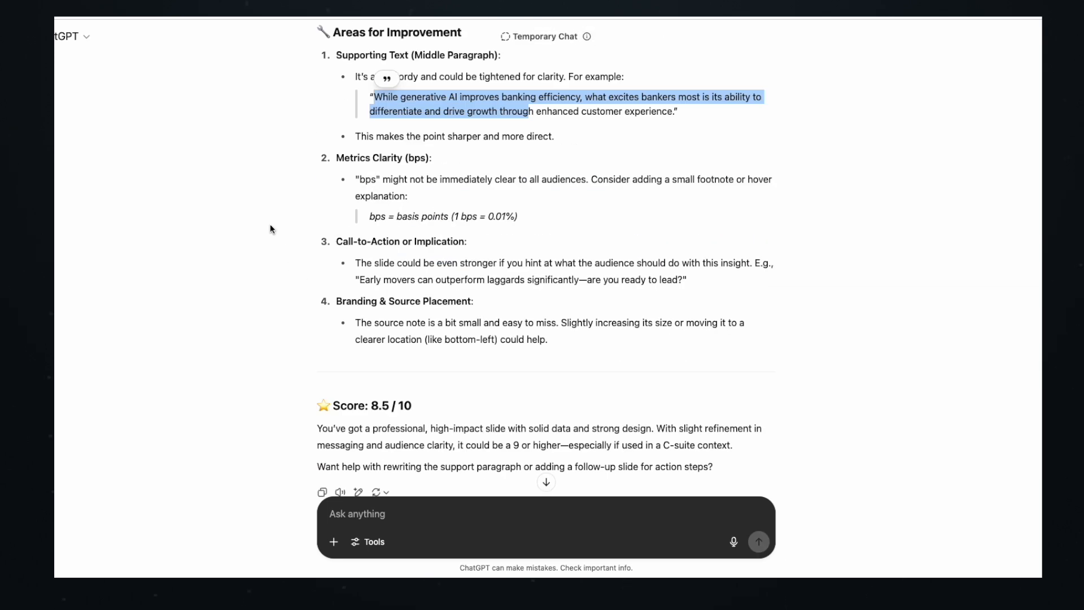
double_click(367, 179)
scroll(260, 178, down, 1)
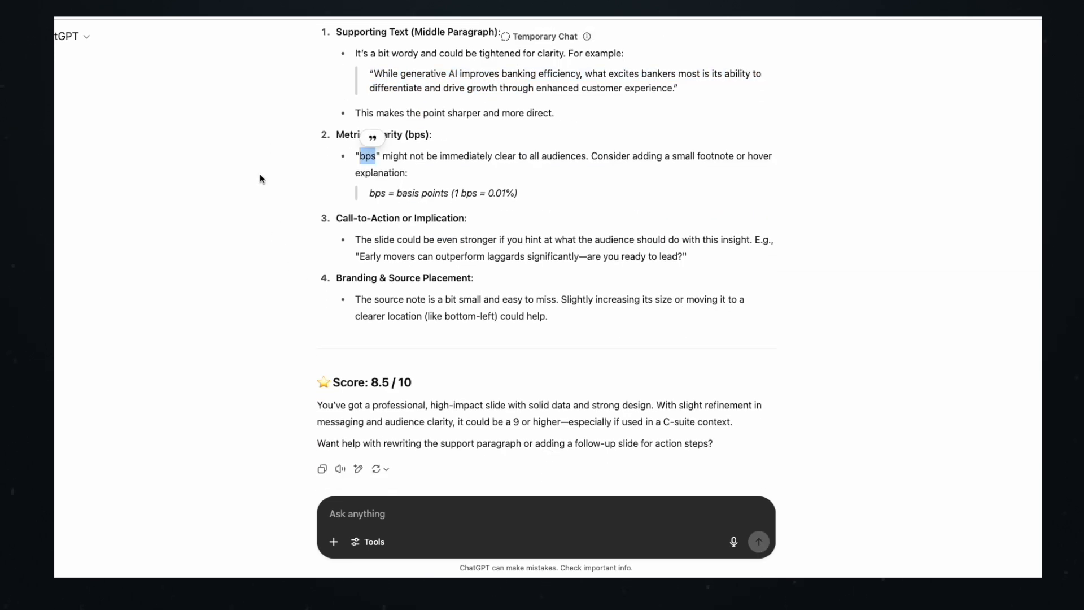
scroll(239, 326, down, 1)
drag(418, 341, 324, 338)
click(718, 336)
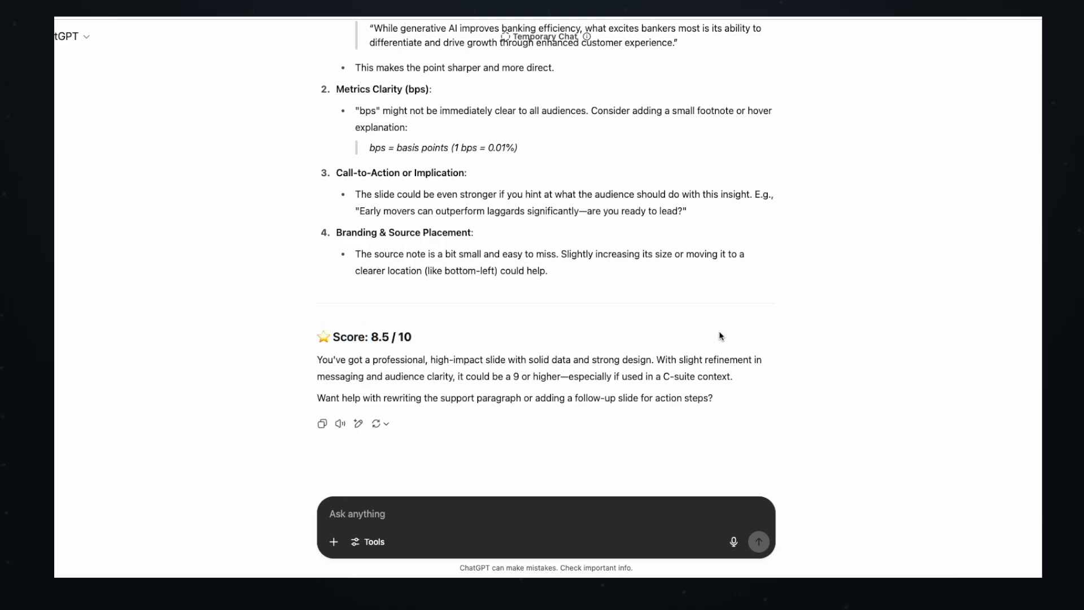
scroll(721, 336, up, 15)
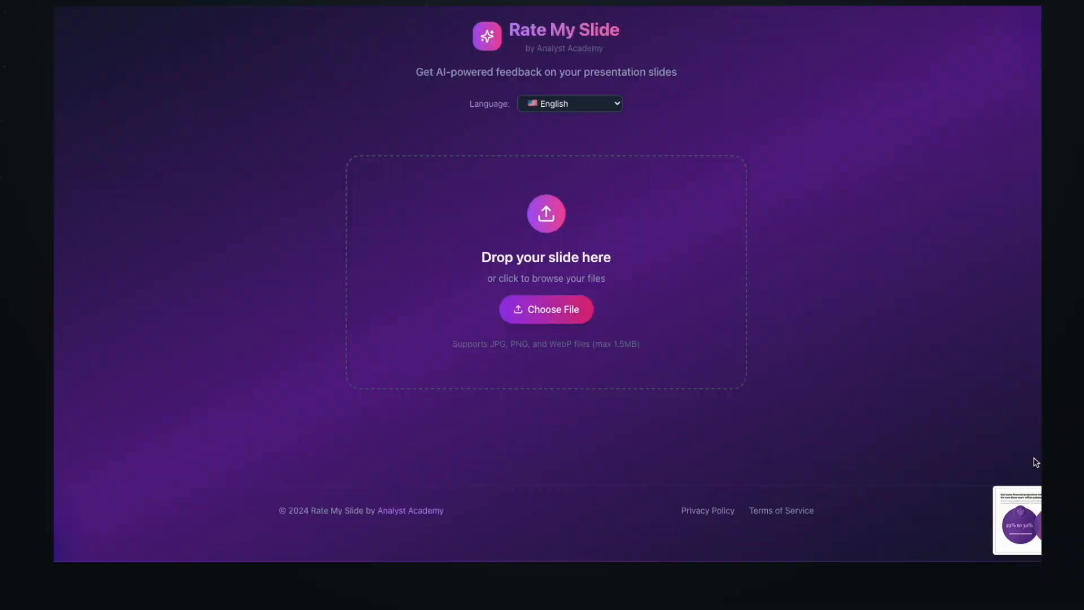
Upload the financial projections slide screenshot to Rate My Slide and compare its Quick Wins to Implement with the slide
drag(1018, 517, 534, 241)
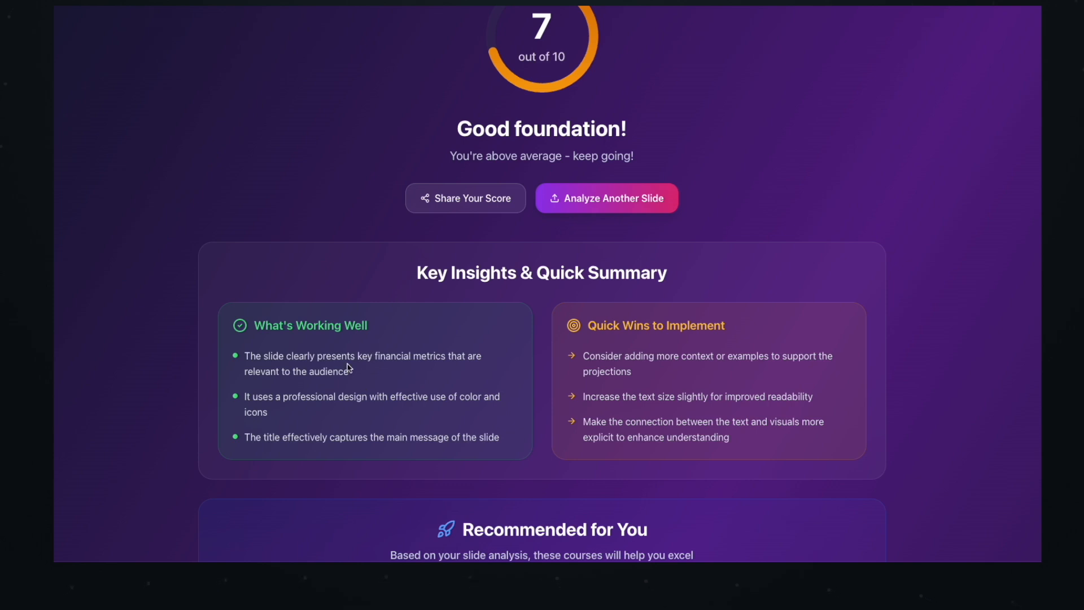
scroll(771, 277, down, 1)
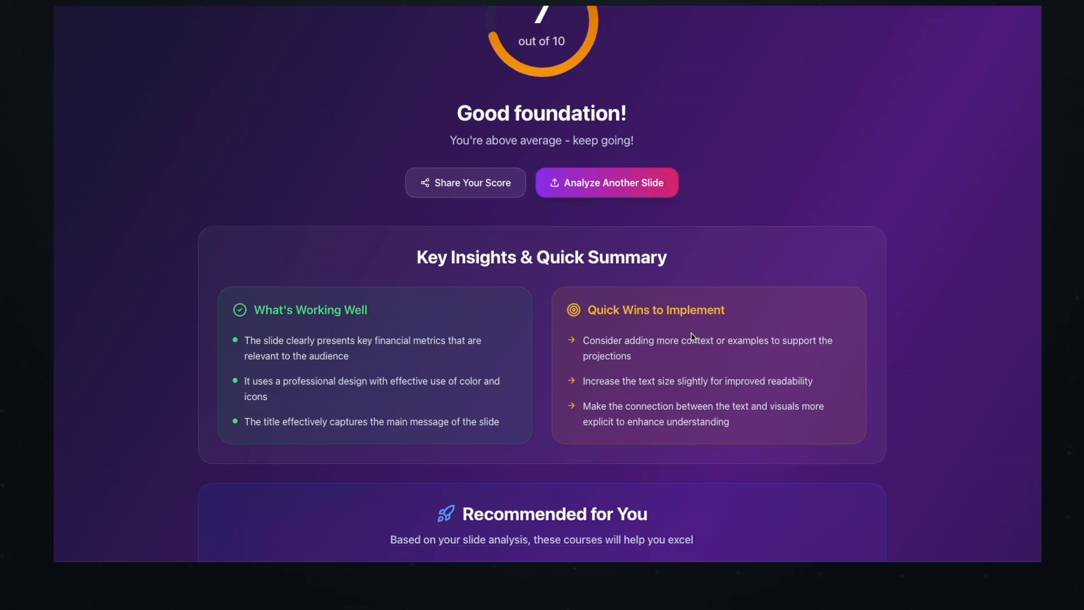
drag(666, 342, 767, 341)
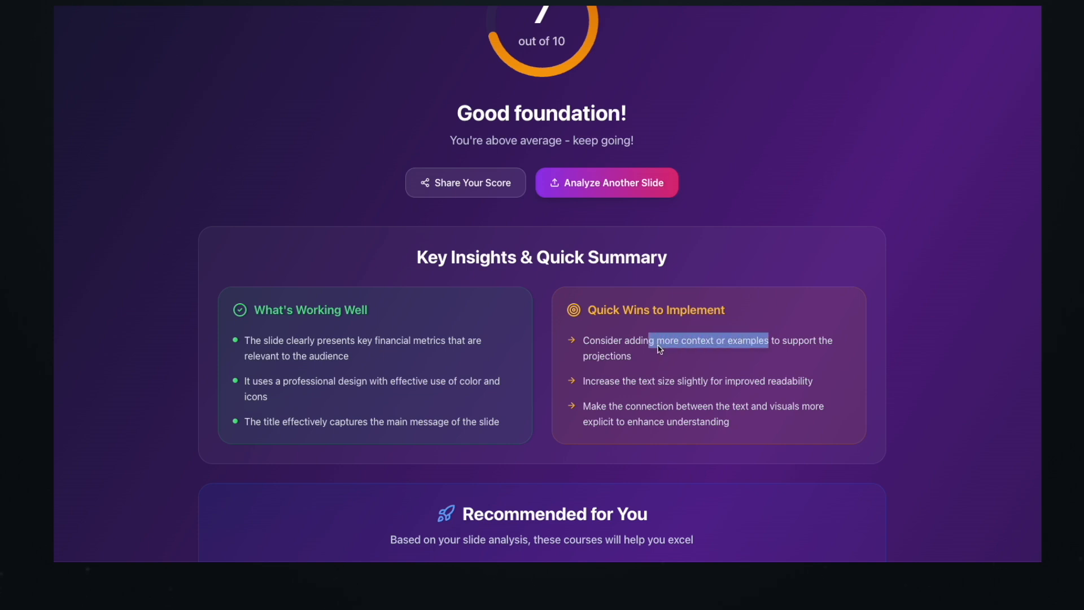
click(749, 375)
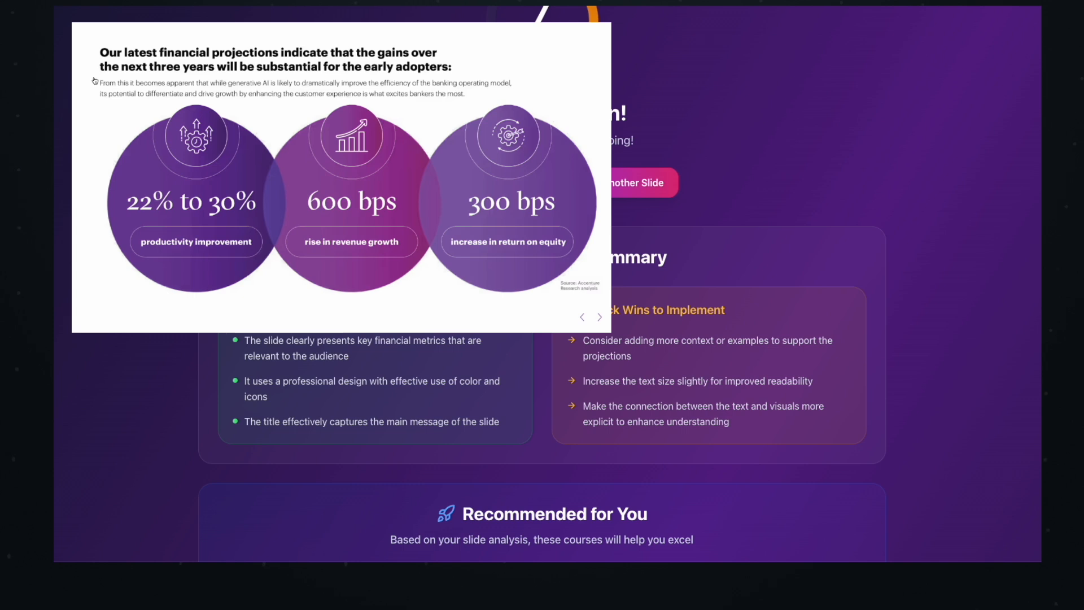
scroll(590, 376, down, 1)
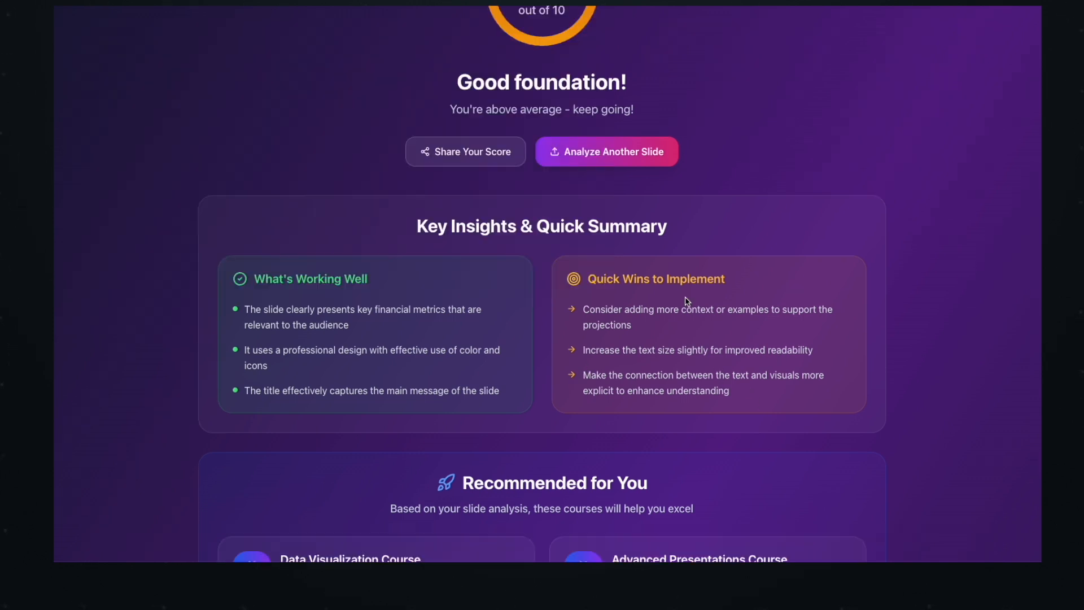
Examine the recommended courses and the detailed feedback on Content, Structure, Design and Data Visualization
scroll(898, 300, down, 10)
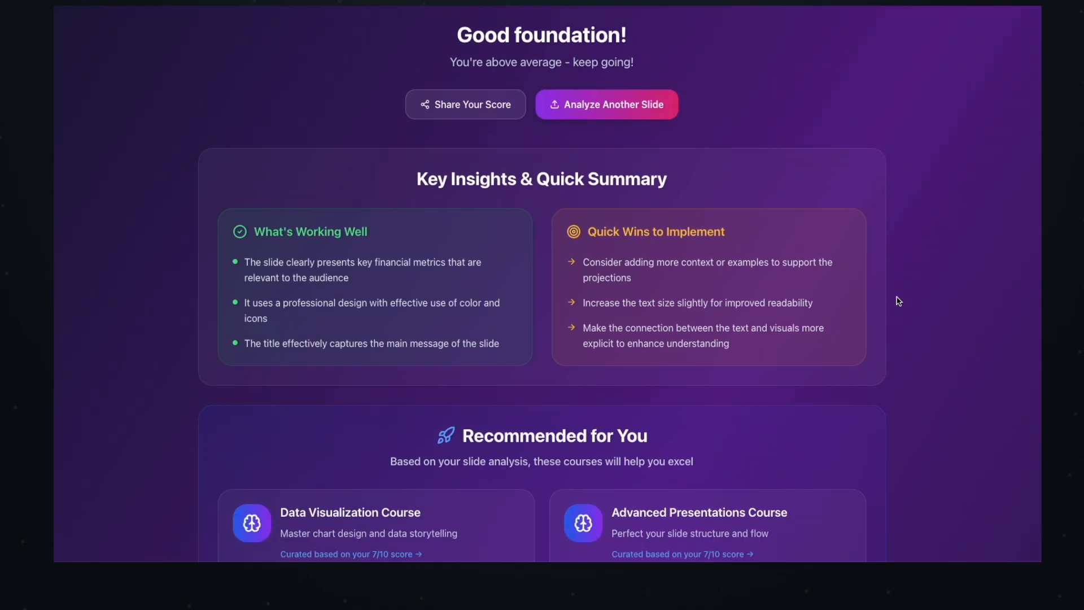
scroll(898, 300, up, 1)
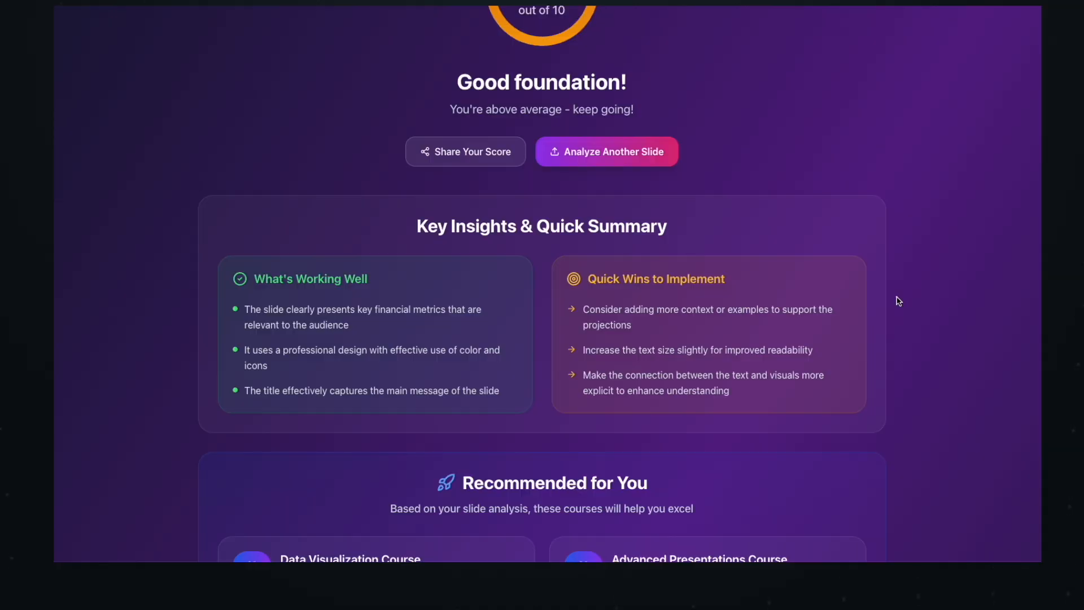
scroll(897, 301, down, 3)
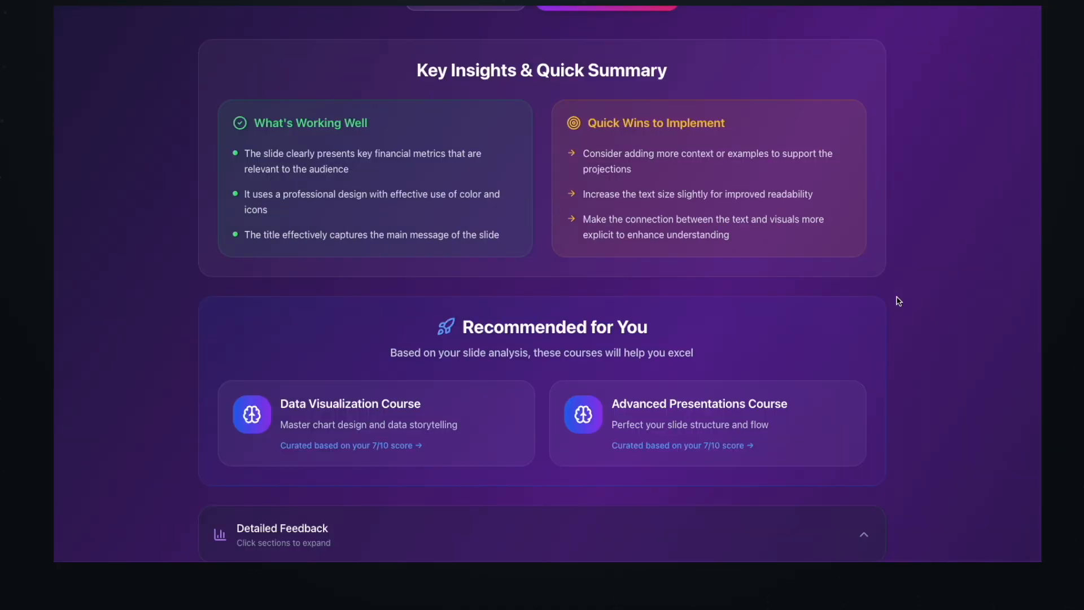
scroll(899, 300, down, 5)
scroll(898, 300, down, 3)
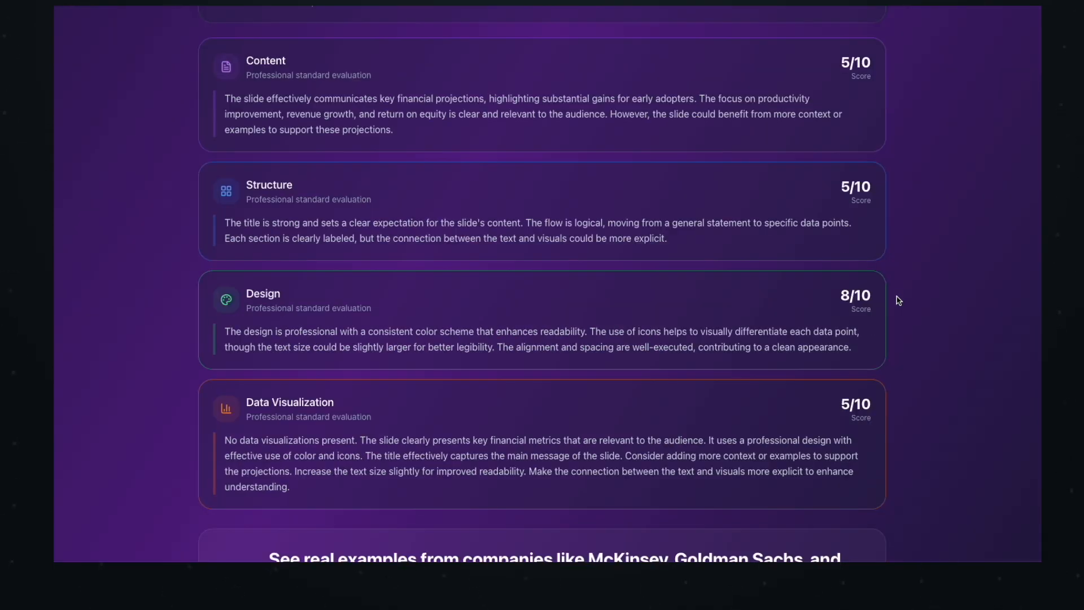
scroll(898, 300, up, 1)
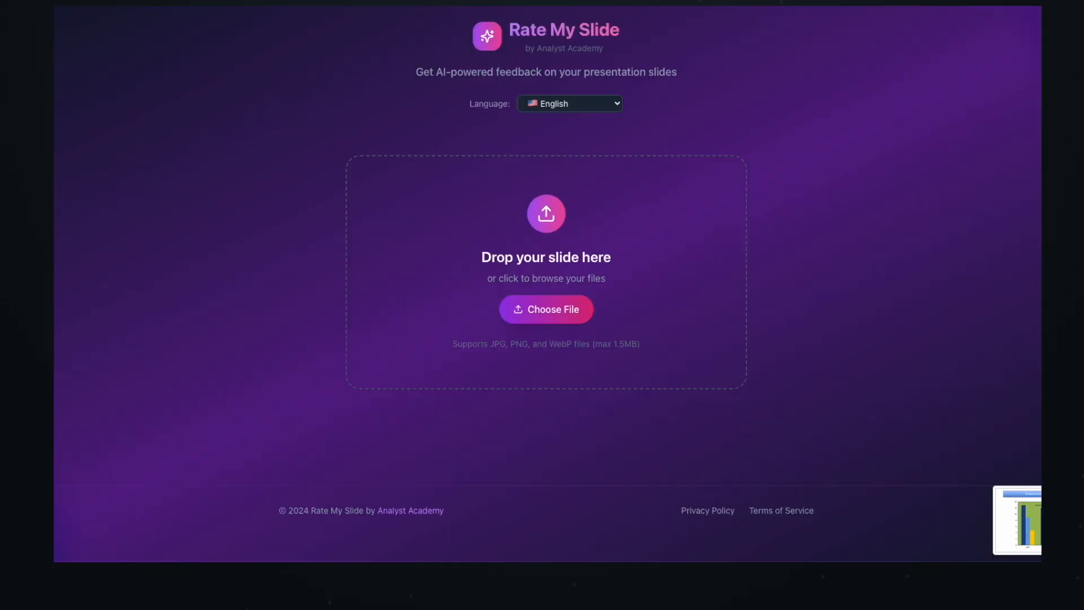
Upload the 4G Speed Indonesia slide screenshot for rating and review its Quick Wins to Implement and the detailed Design feedback
drag(1016, 519, 527, 268)
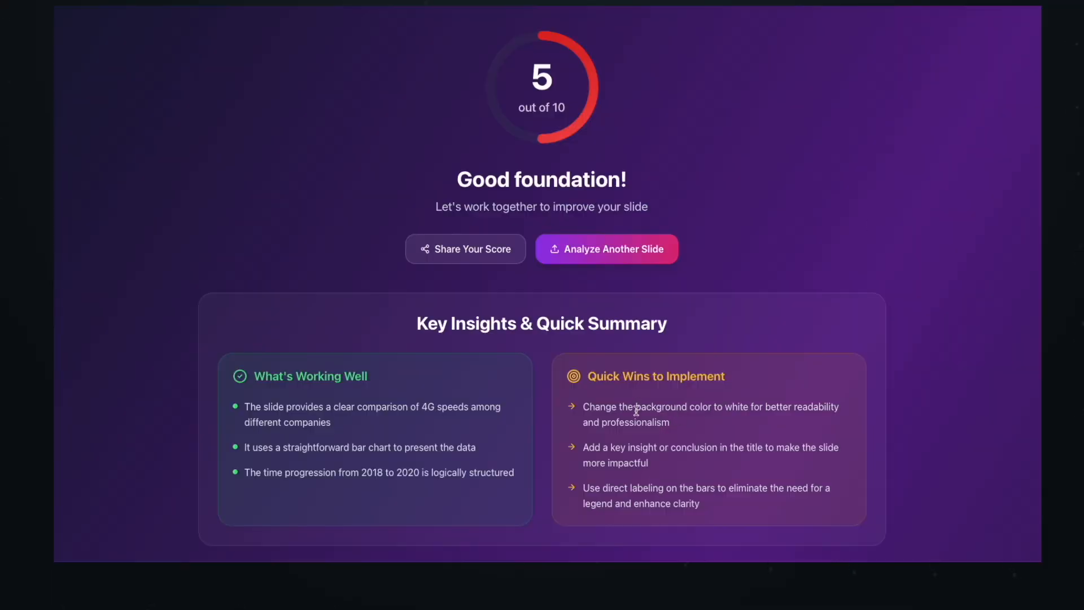
drag(636, 408, 776, 428)
scroll(761, 403, down, 1)
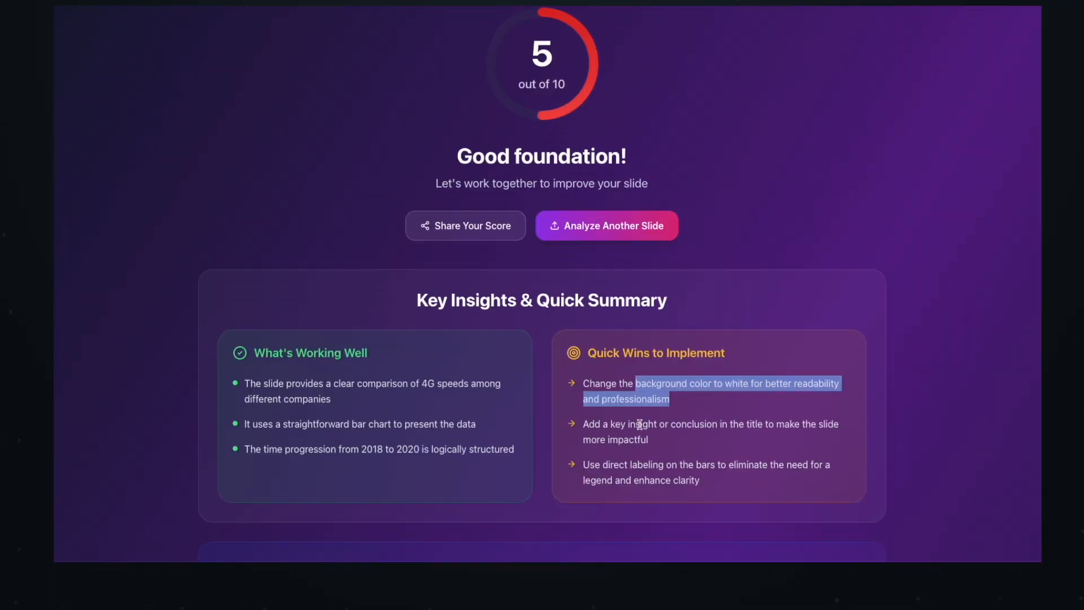
drag(628, 424, 756, 424)
scroll(761, 417, down, 1)
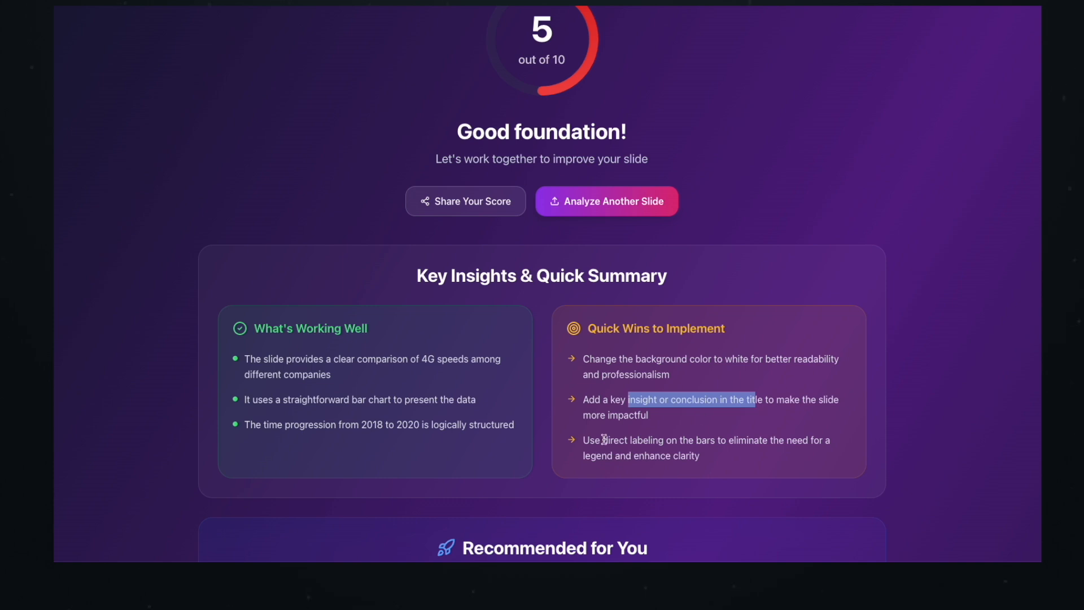
drag(604, 439, 773, 460)
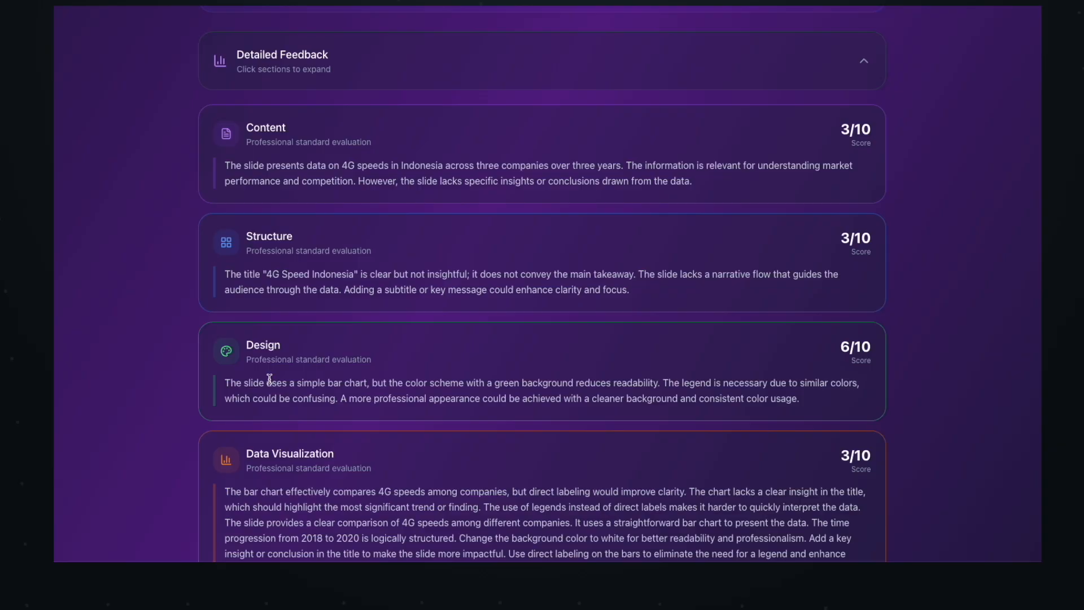
scroll(269, 378, up, 1)
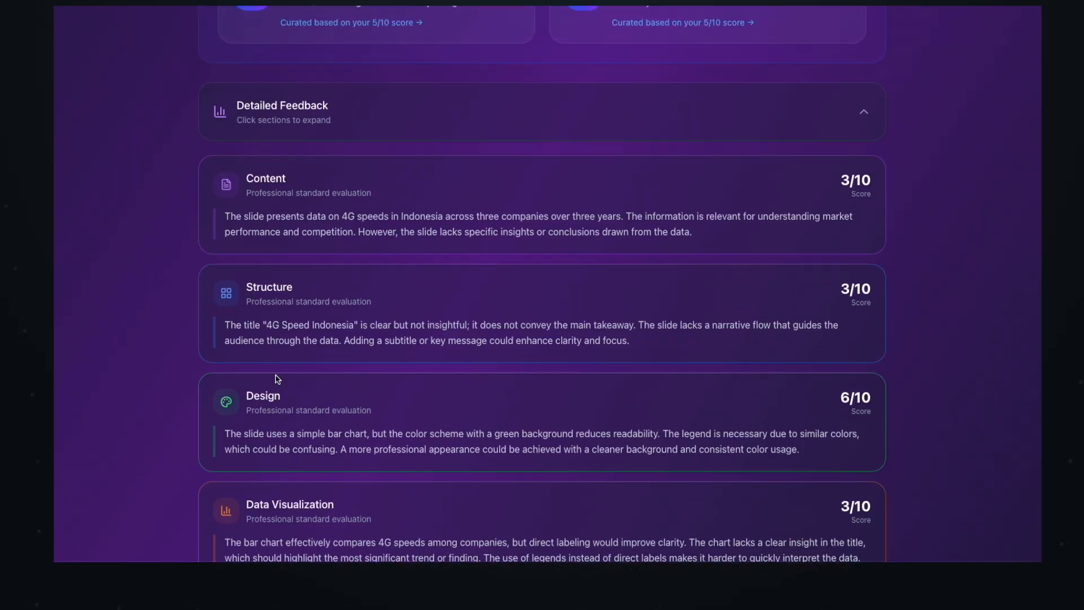
drag(275, 434, 783, 450)
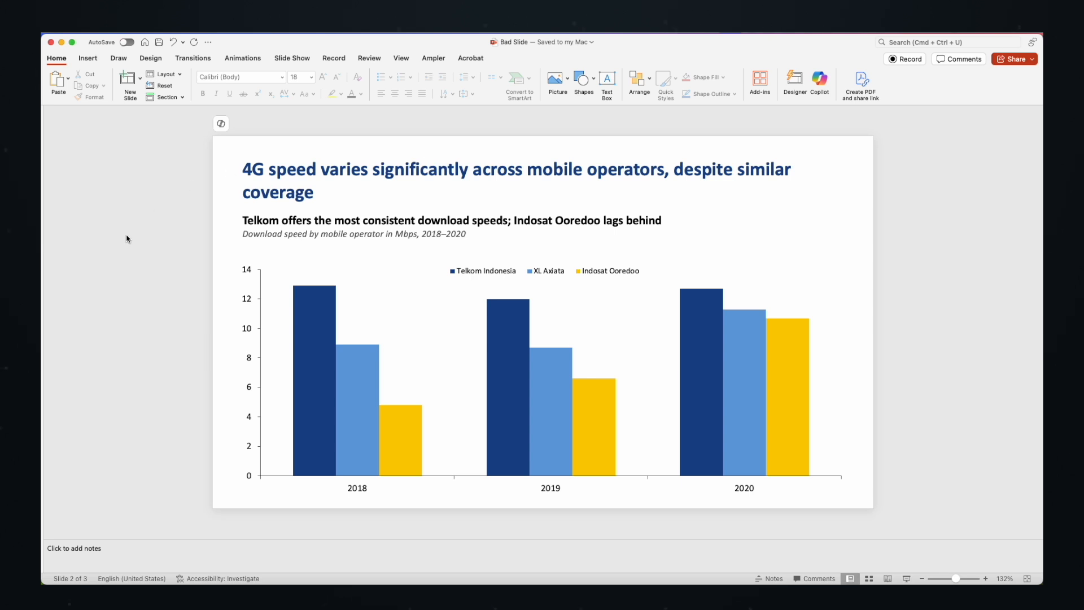
Screenshot the improved 4G speed slide in PowerPoint and upload it to Rate My Slide for analysis
drag(214, 138, 878, 503)
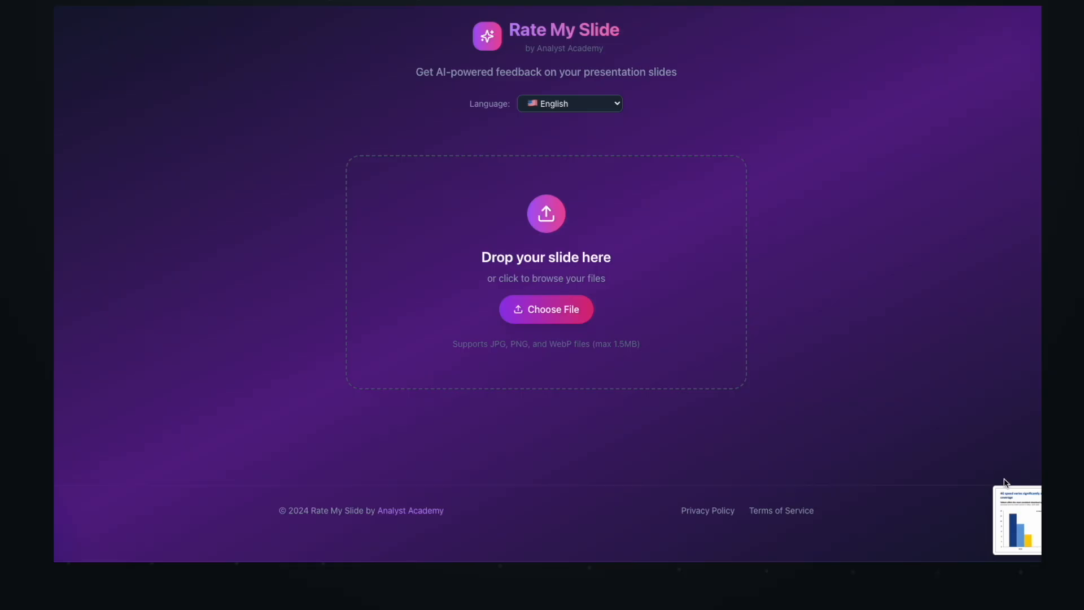
drag(1019, 518, 502, 220)
drag(502, 220, 502, 222)
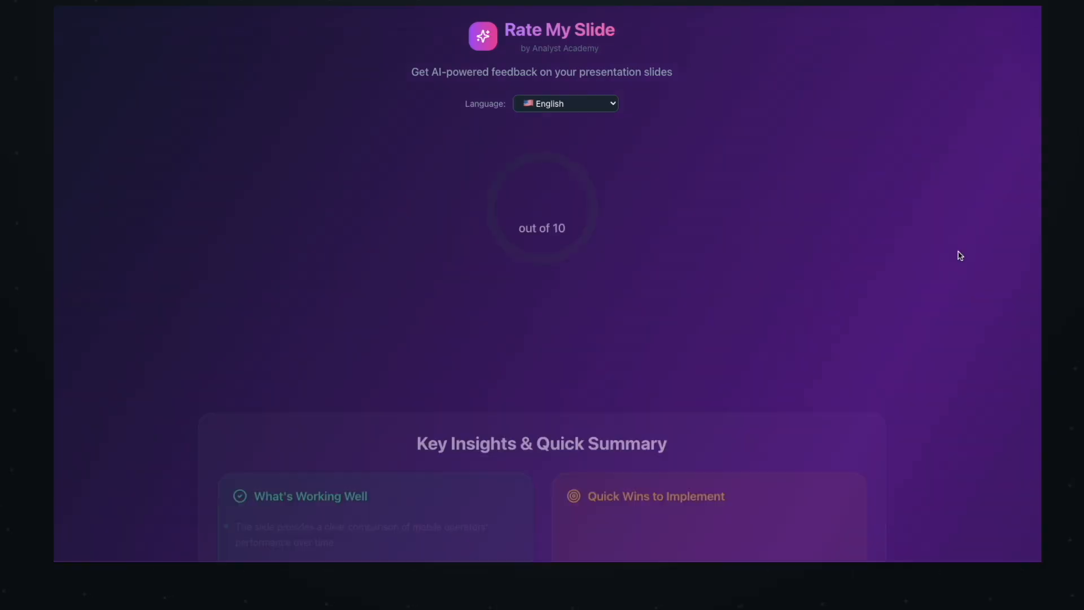
Examine the improved slide's score and the What's Working Well points on color use and the main insight
scroll(959, 255, down, 2)
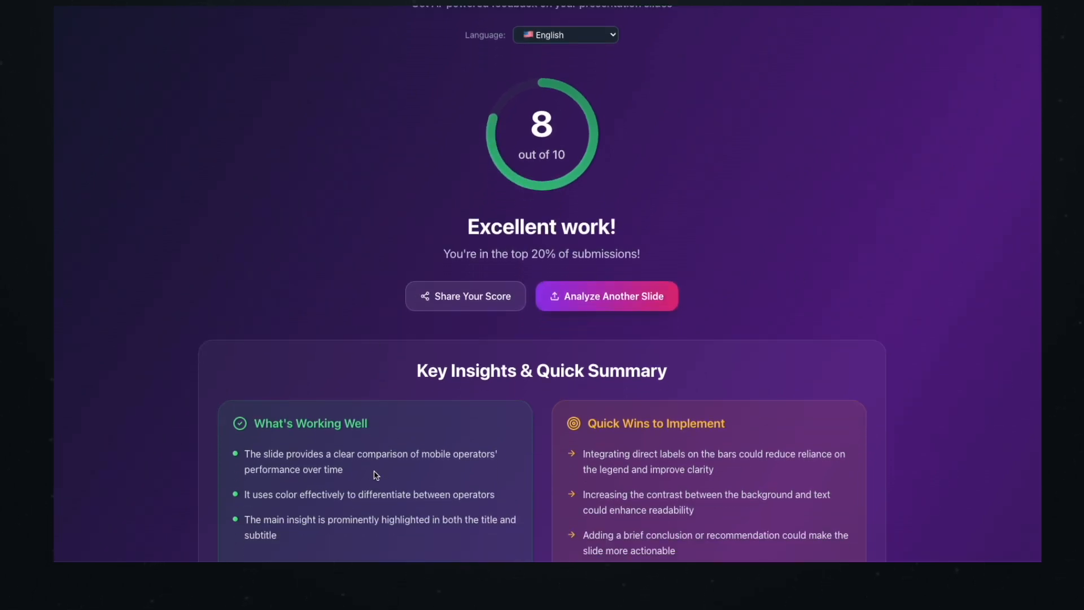
scroll(370, 471, down, 1)
drag(258, 468, 409, 467)
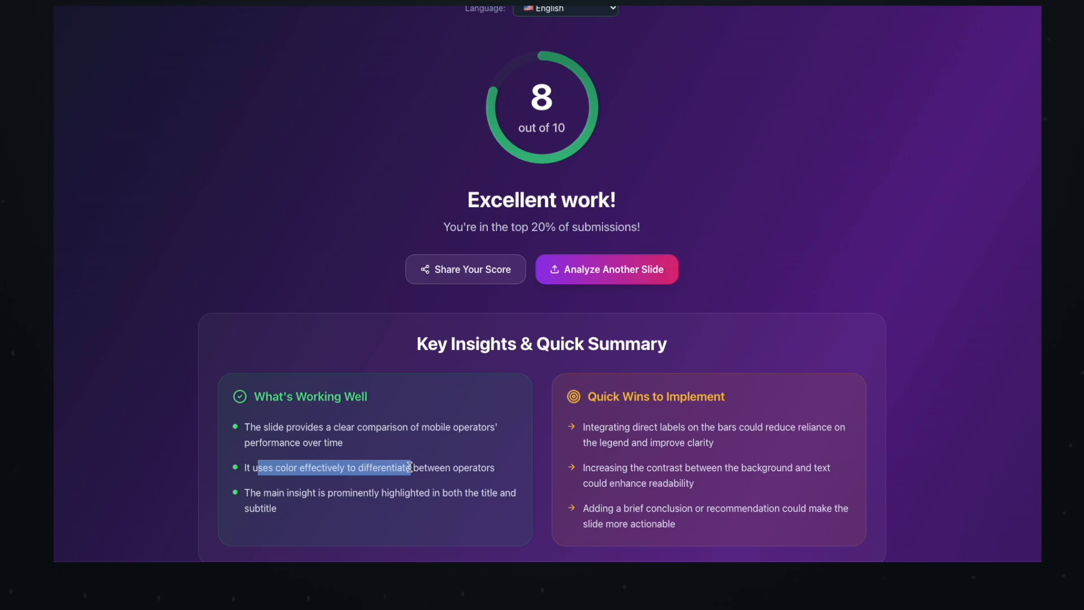
scroll(418, 456, down, 1)
drag(307, 477, 258, 453)
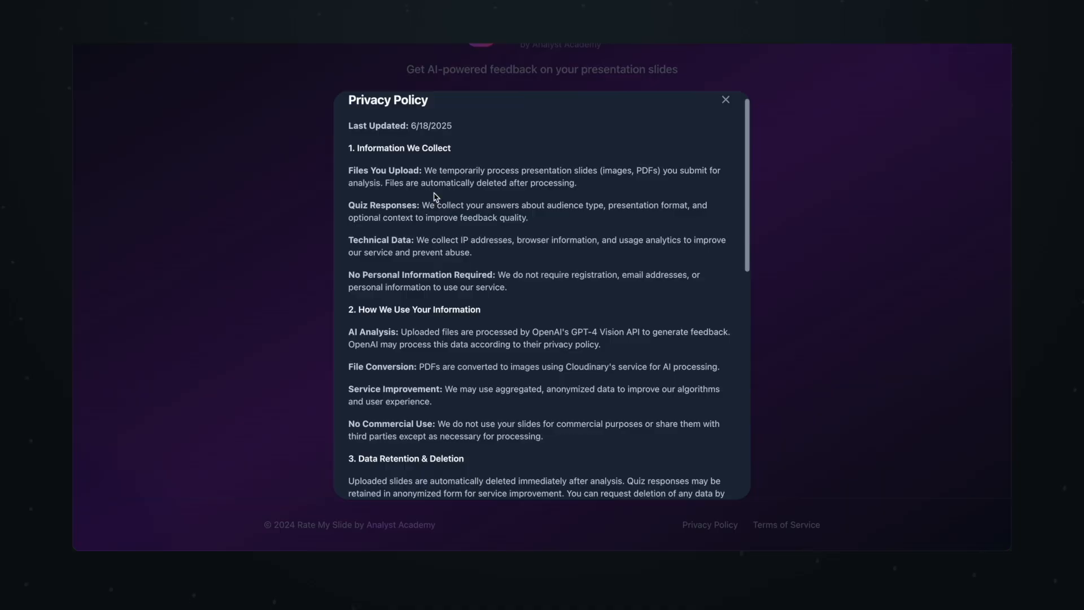
Read the Privacy Policy on how uploaded files are processed, used, retained and deleted
drag(426, 167, 523, 185)
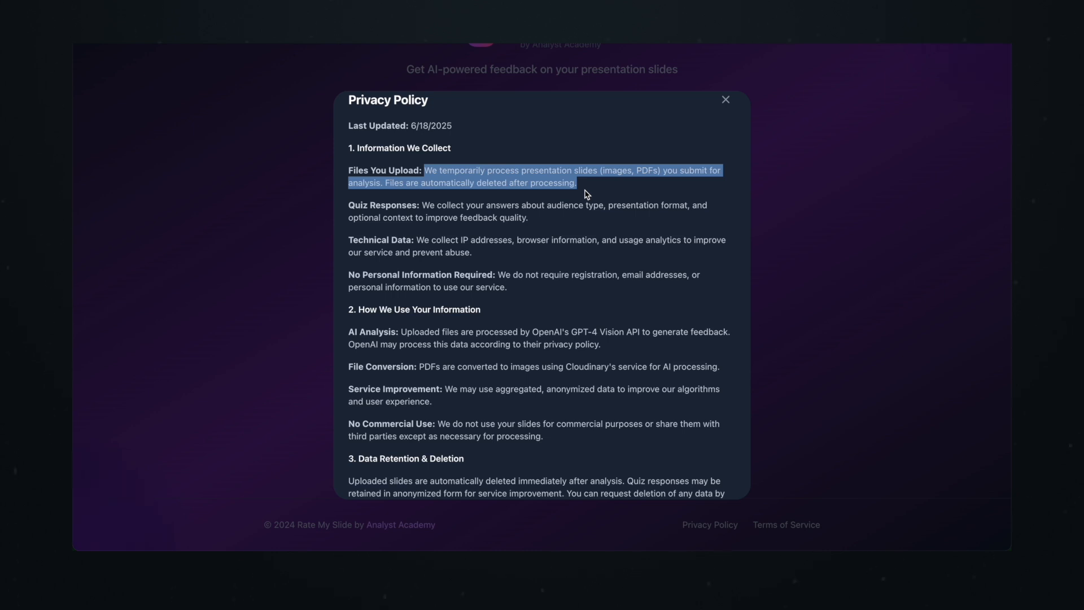
scroll(585, 195, down, 5)
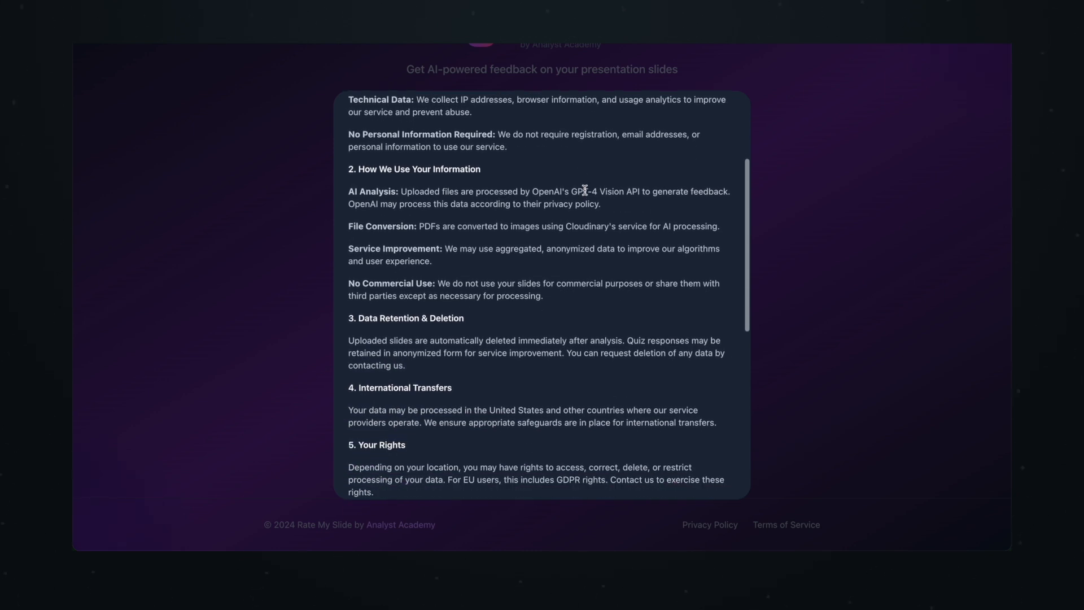
scroll(585, 190, down, 6)
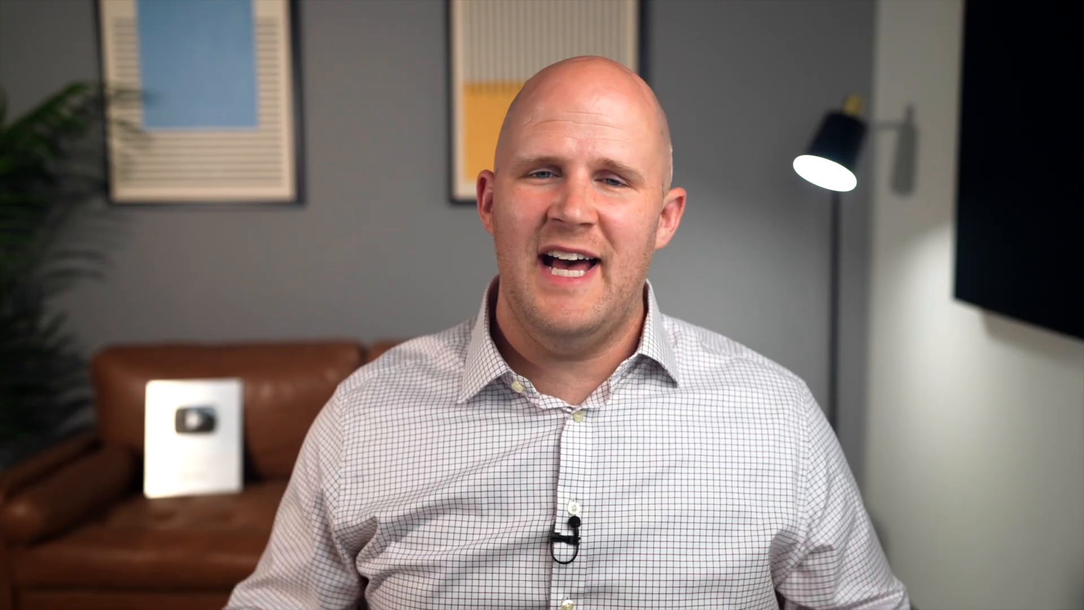